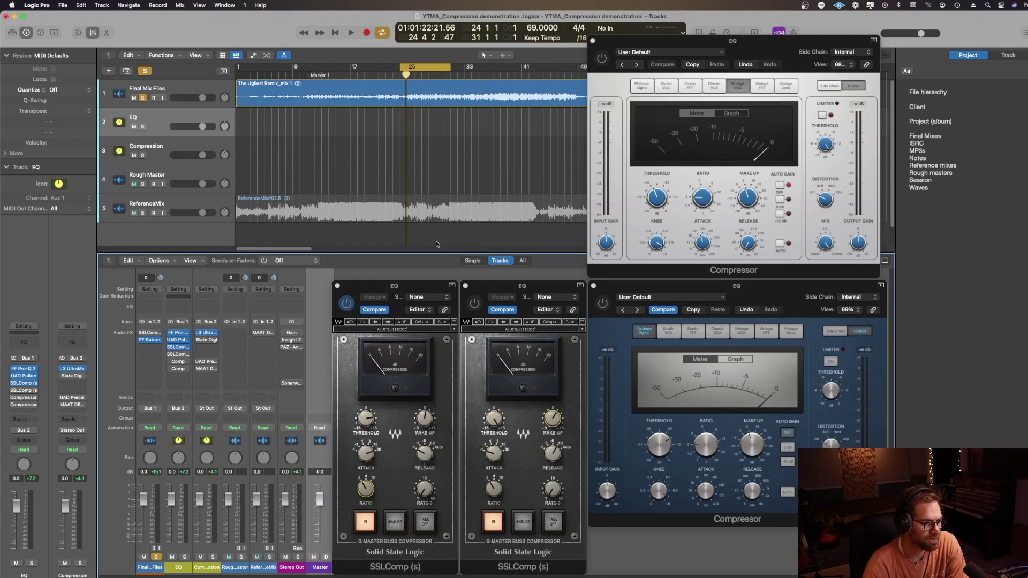
Step: Examine the two SSLComp and two Compressor plug-in windows on the EQ channel one after another
click(485, 287)
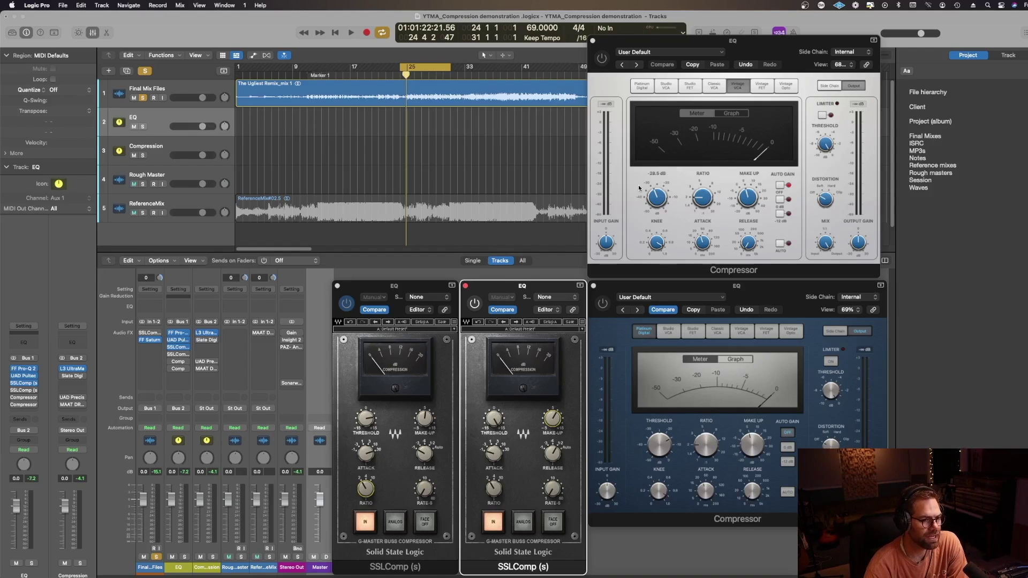
click(401, 287)
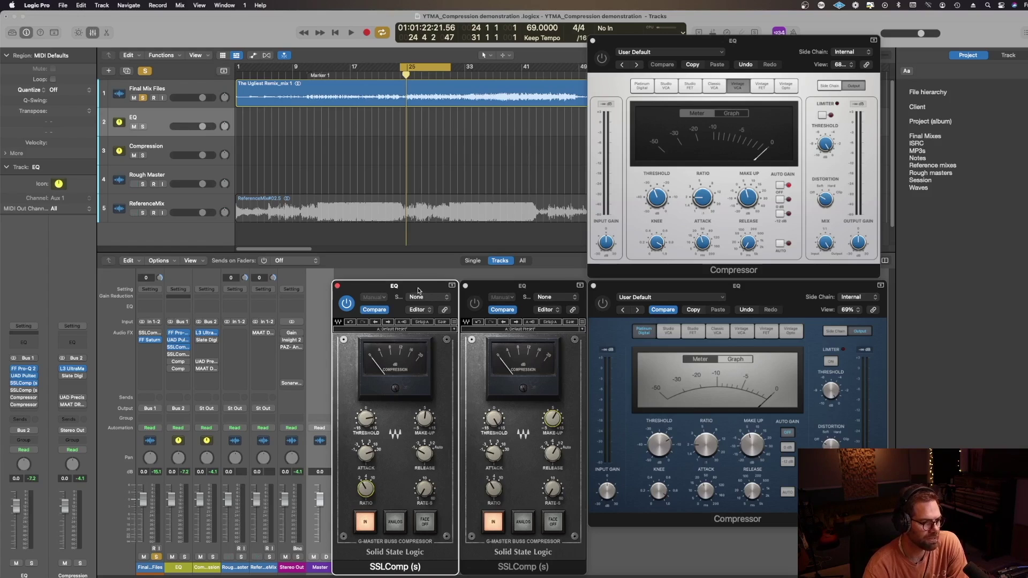
click(626, 238)
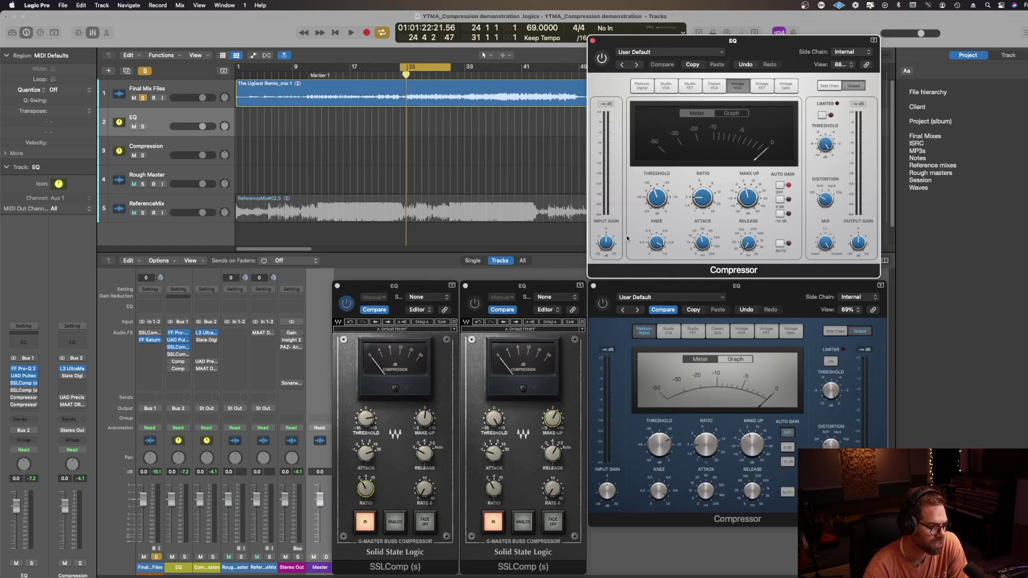
click(762, 294)
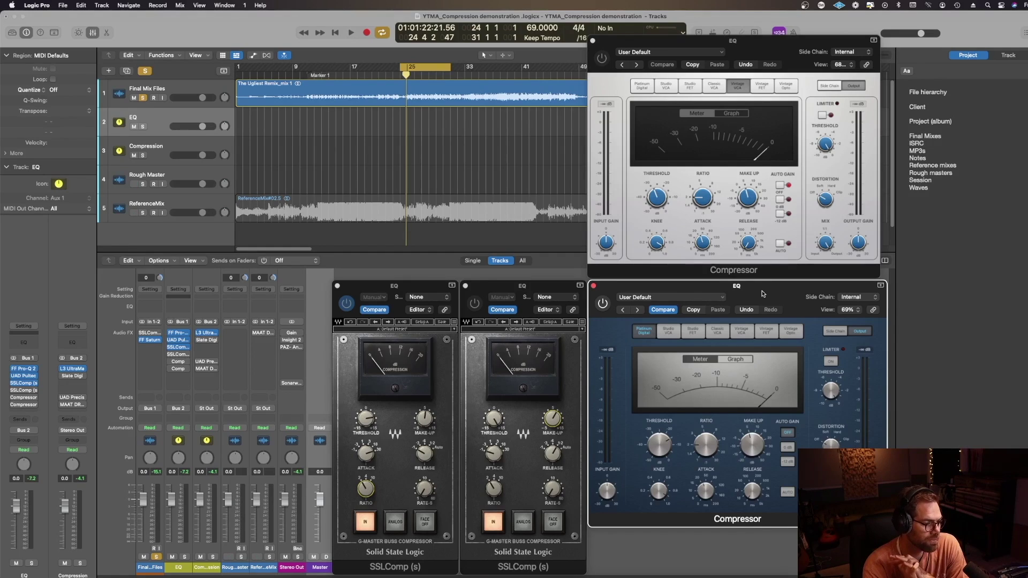
click(402, 288)
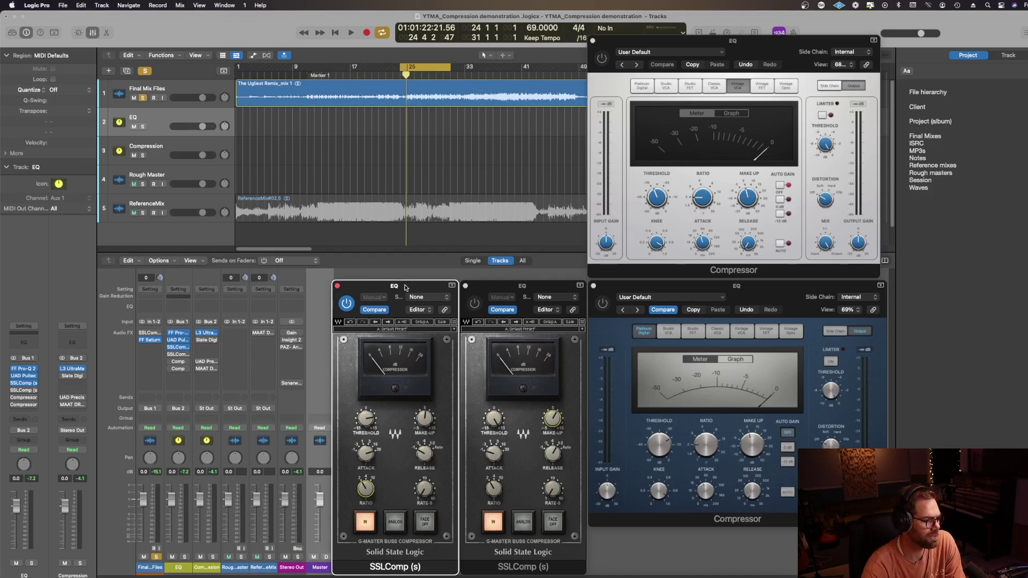
Step: Audition the mix with only the first SSLComp active and stop playback
click(227, 25)
key(space)
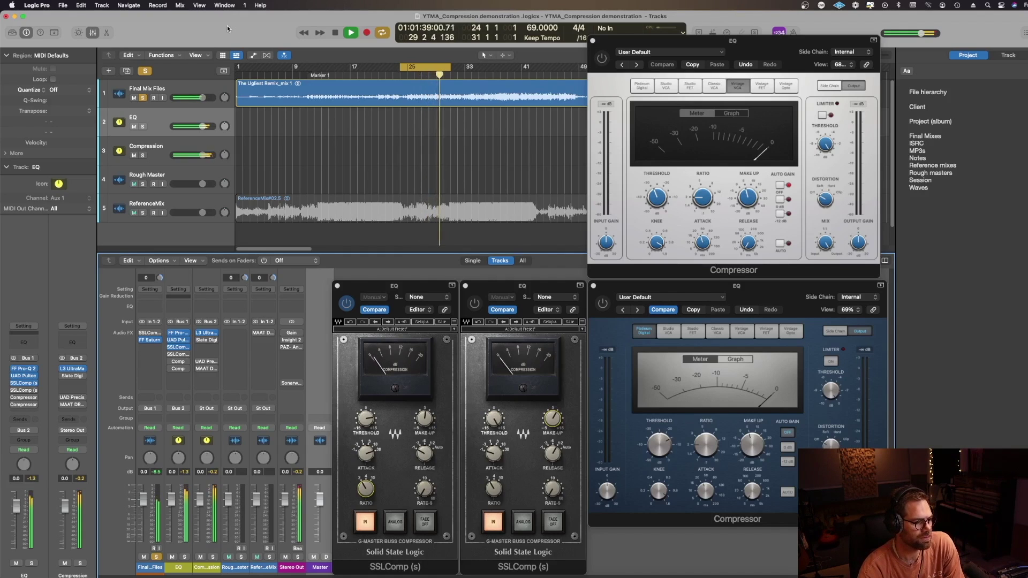
key(space)
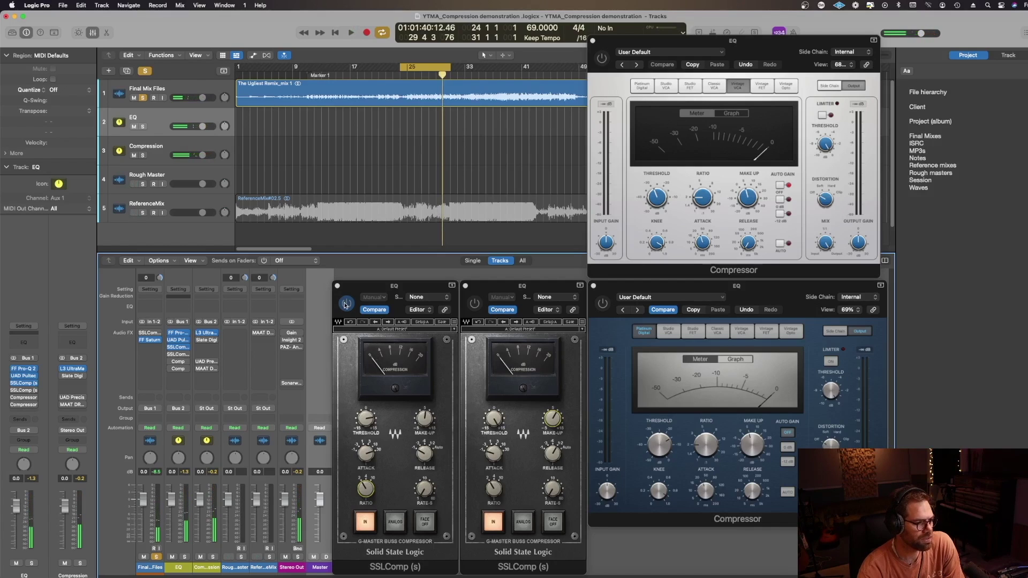
Step: Bypass the first SSLComp, enable the Vintage VCA Compressor and audition the mix through it
click(346, 304)
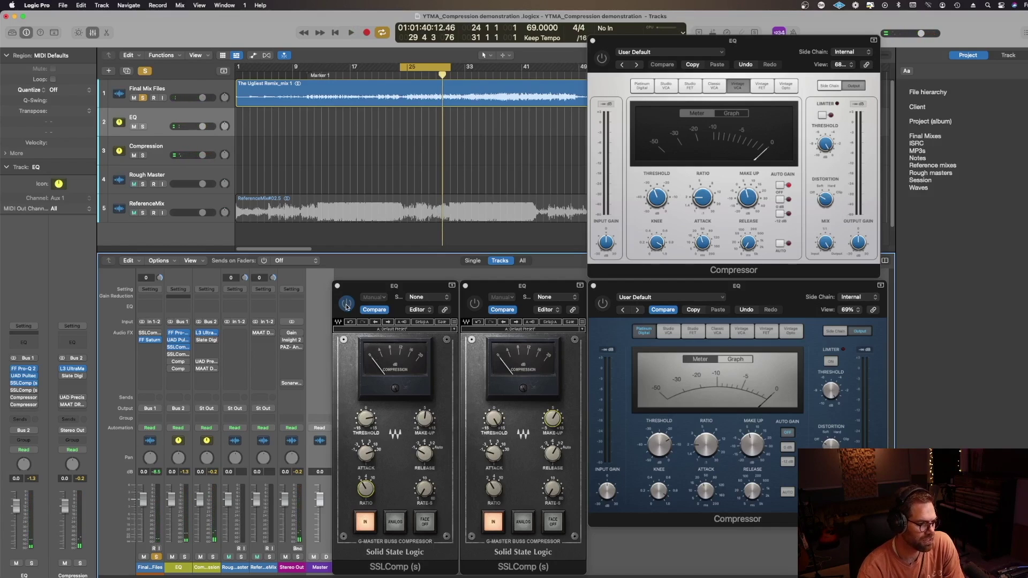
click(754, 44)
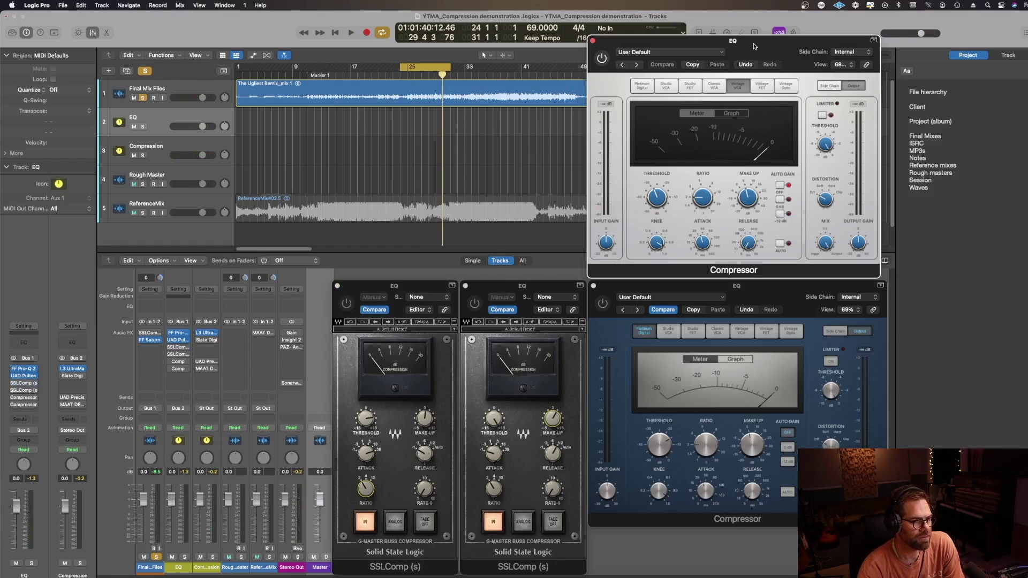
click(603, 58)
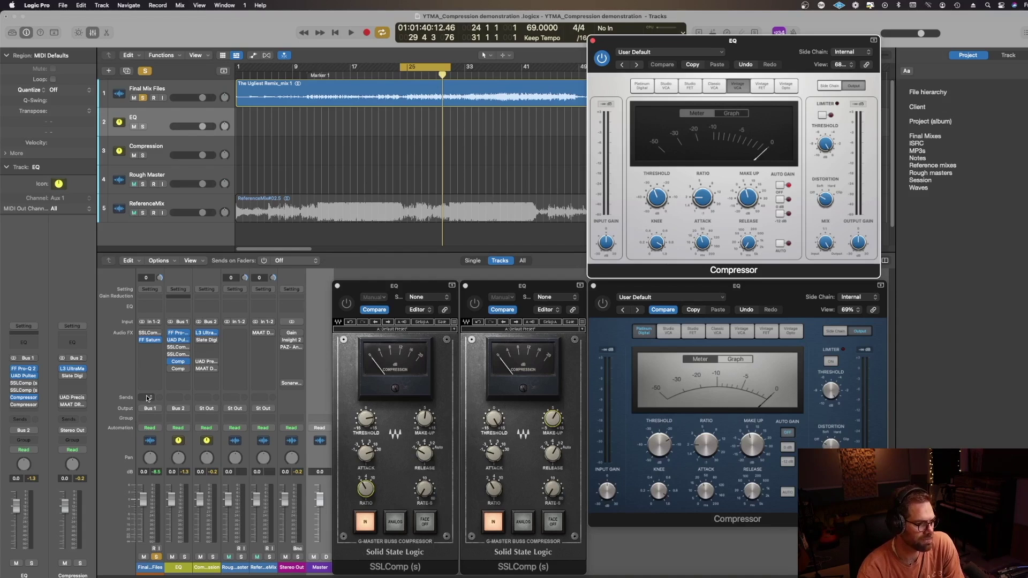
key(space)
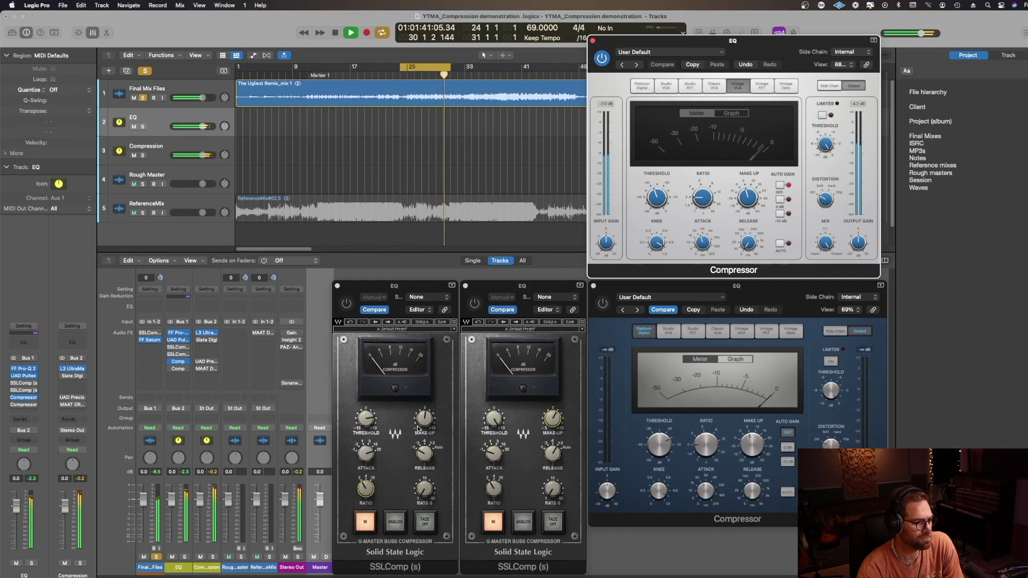
key(space)
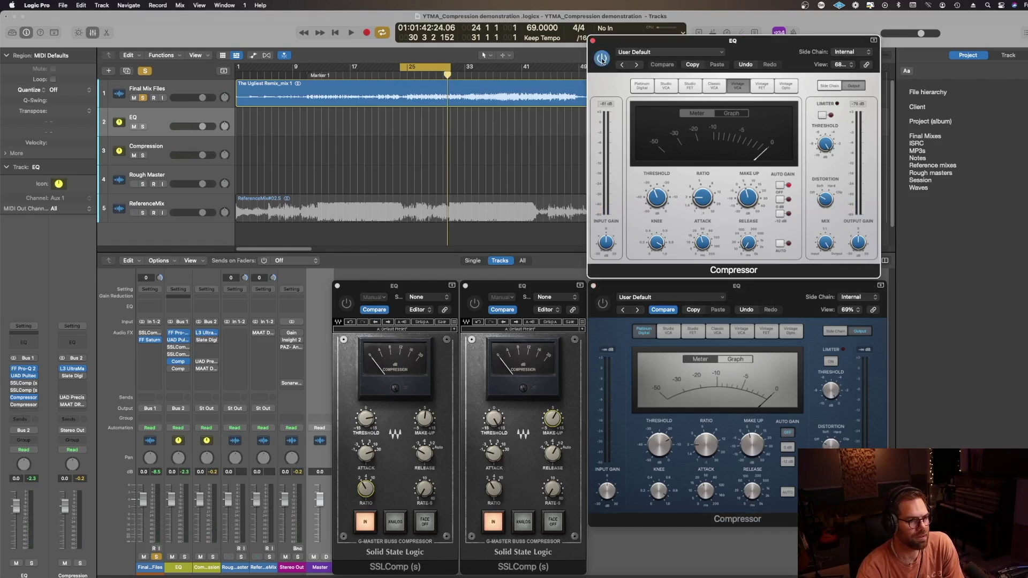
Step: Switch from the Vintage VCA Compressor to the Platinum Digital Compressor and audition the mix through it
click(602, 303)
click(602, 303)
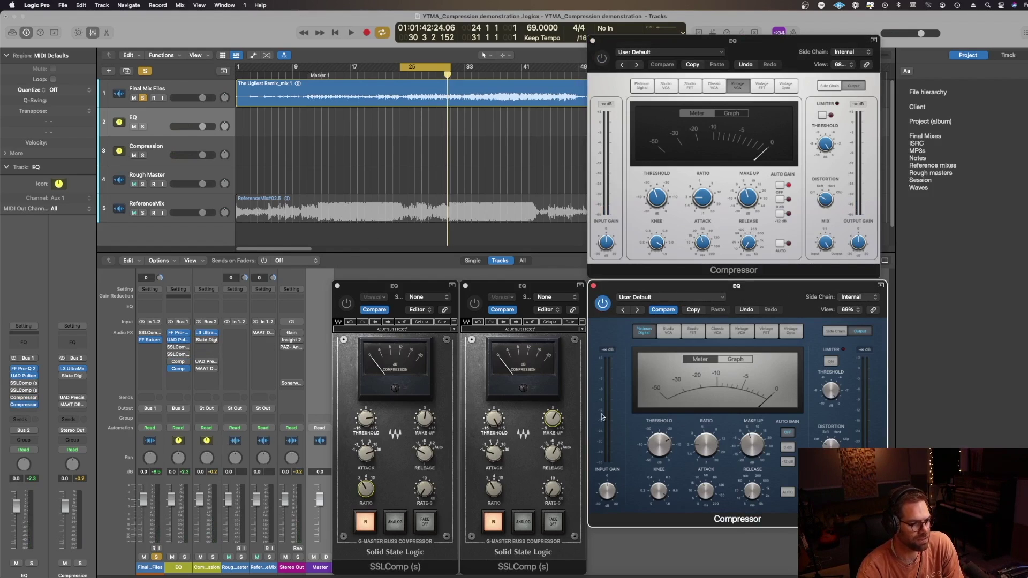
key(space)
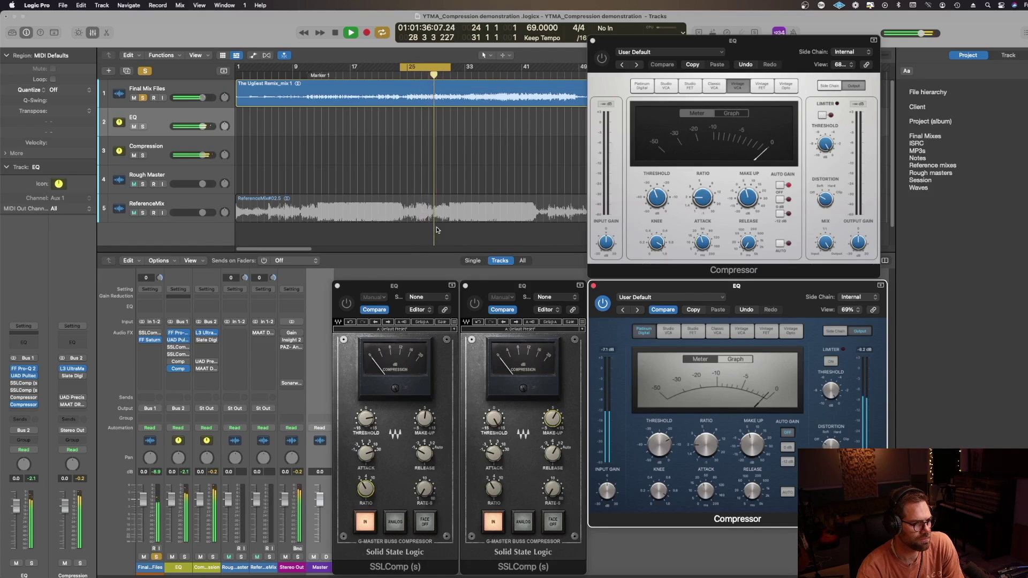
key(space)
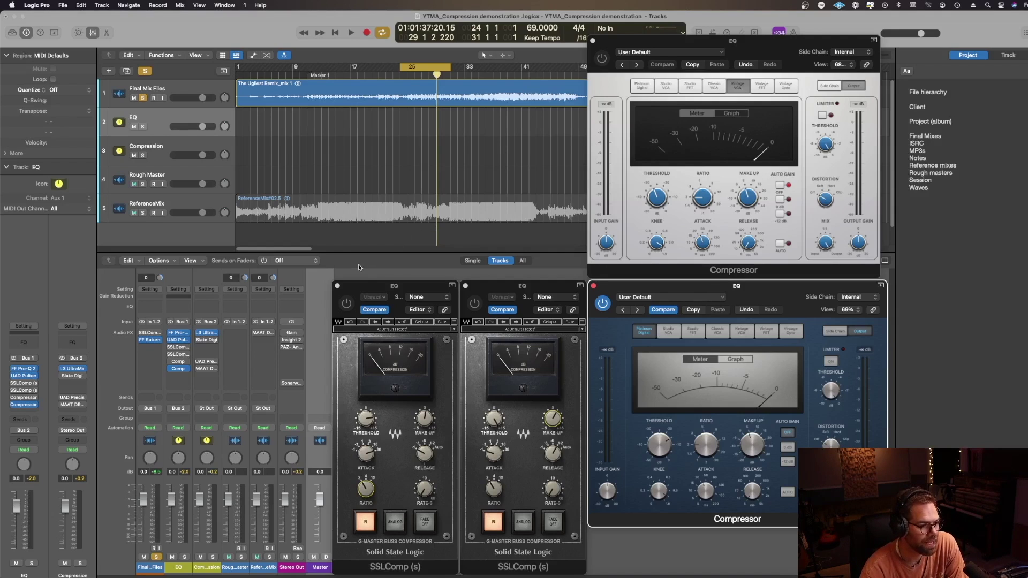
Step: Enable the first SSLComp in place of the Platinum Digital Compressor and audition the mix through it
click(357, 283)
click(346, 304)
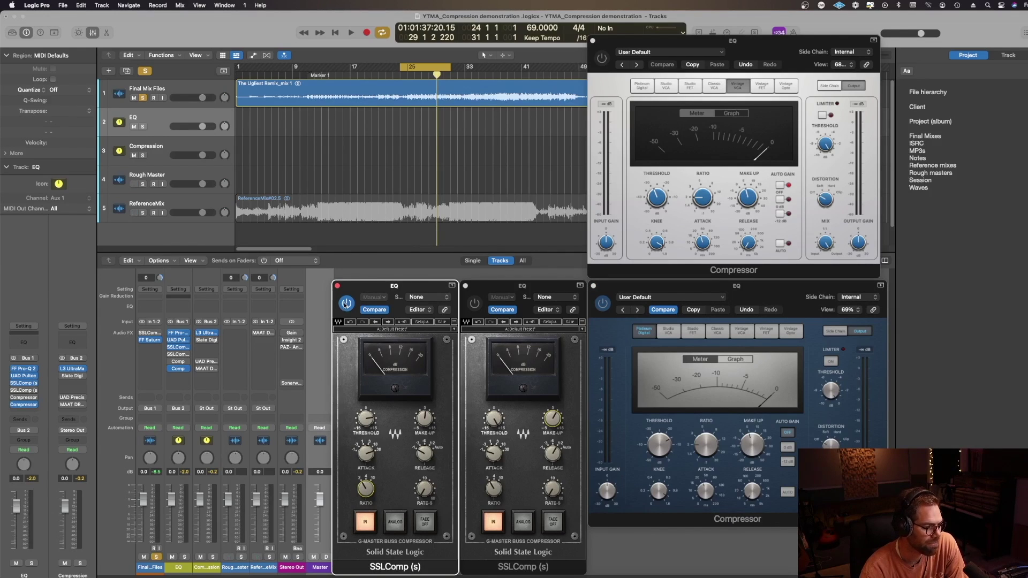
click(780, 288)
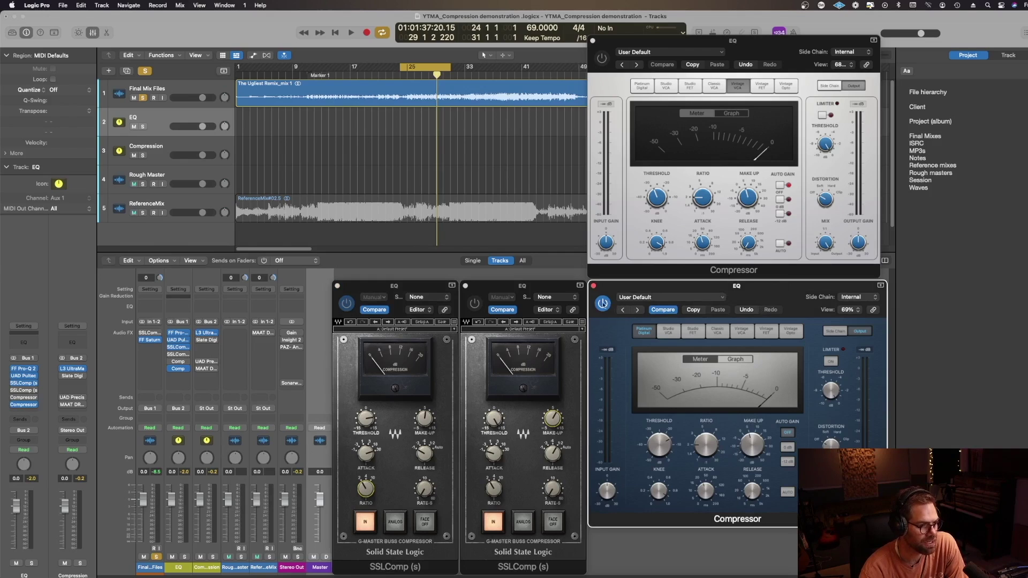
click(602, 304)
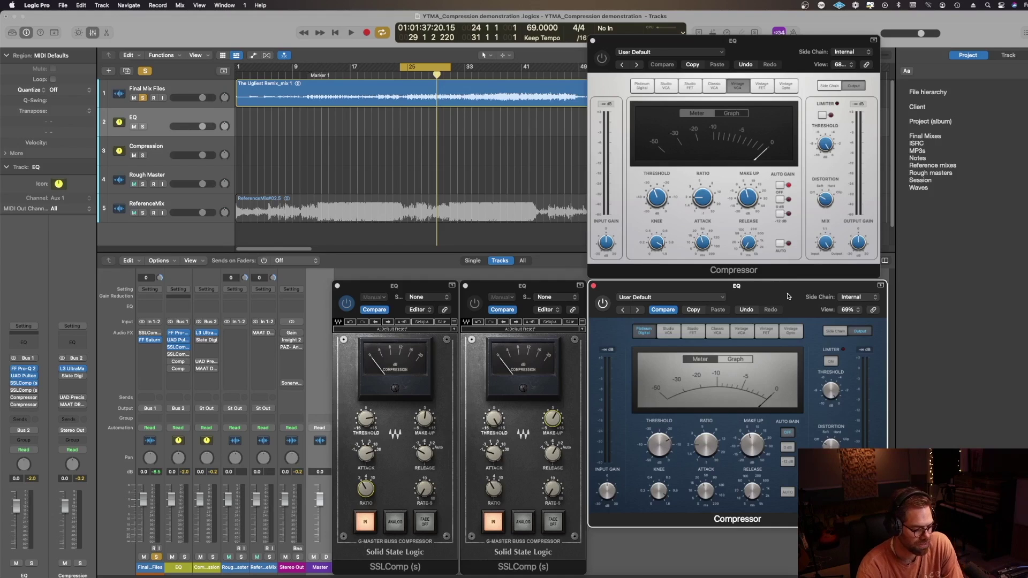
click(423, 288)
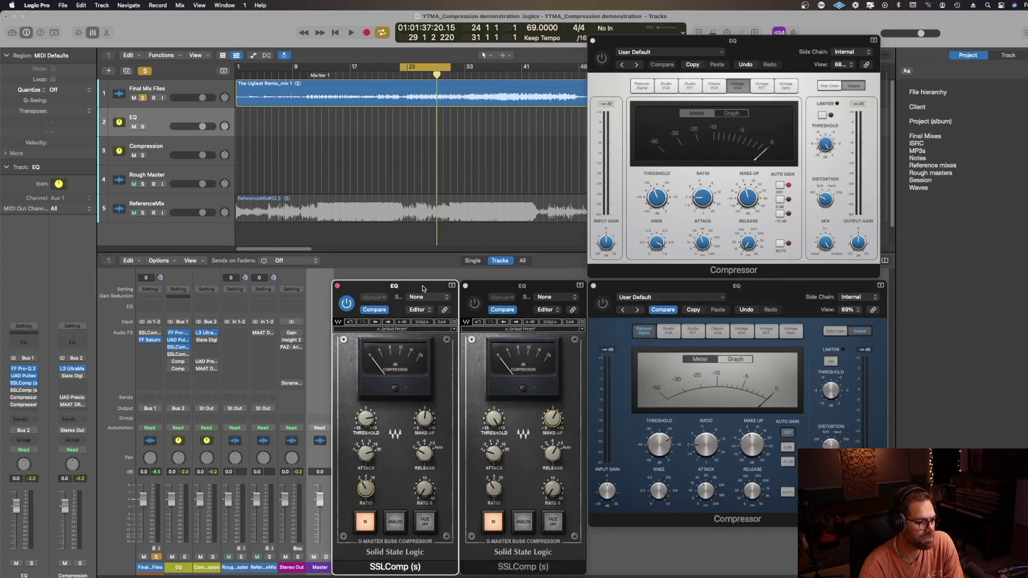
key(space)
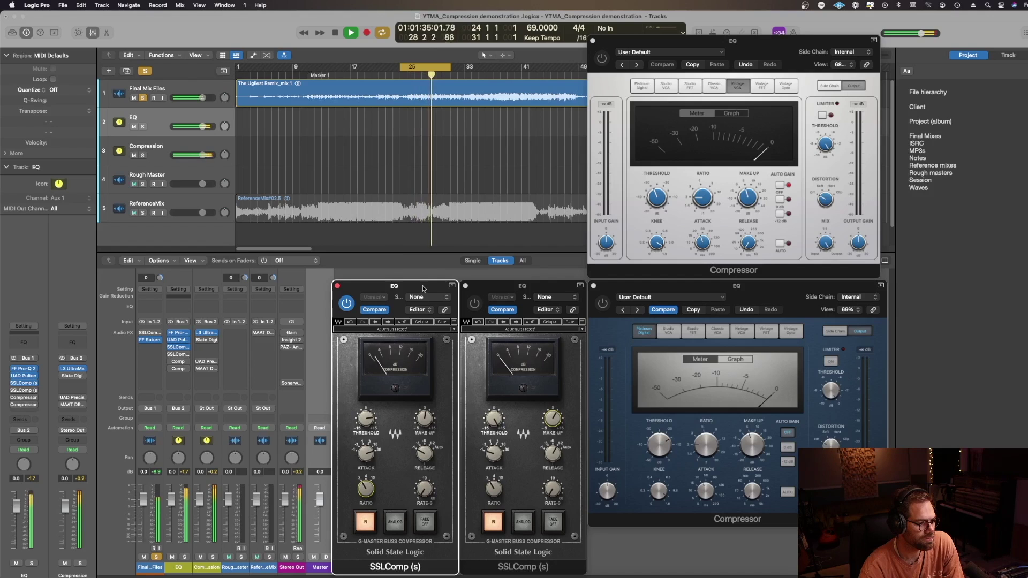
key(space)
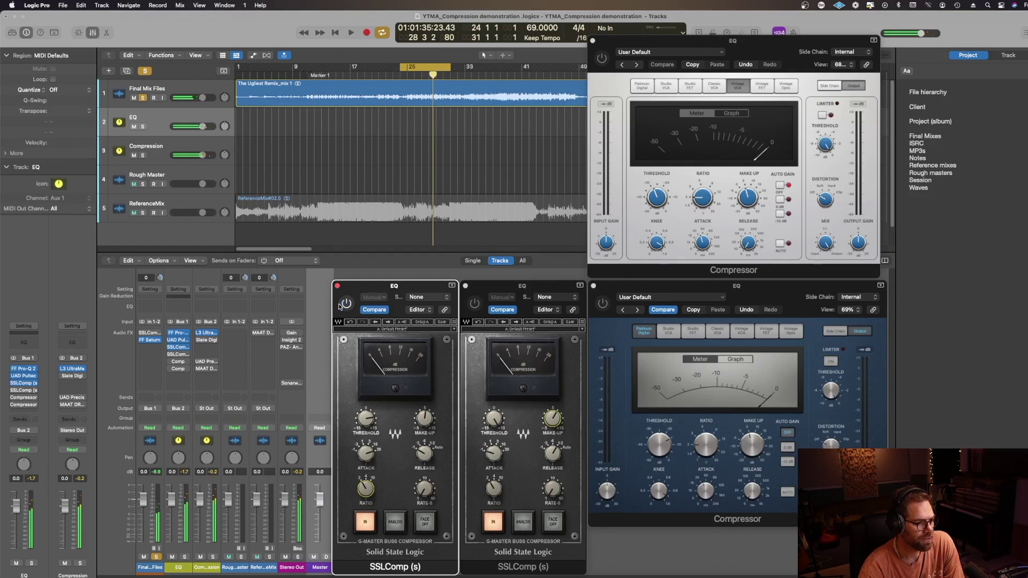
Step: Replace the first SSLComp with the Platinum Digital Compressor as the active plug-in and replay the passage
click(603, 304)
key(space)
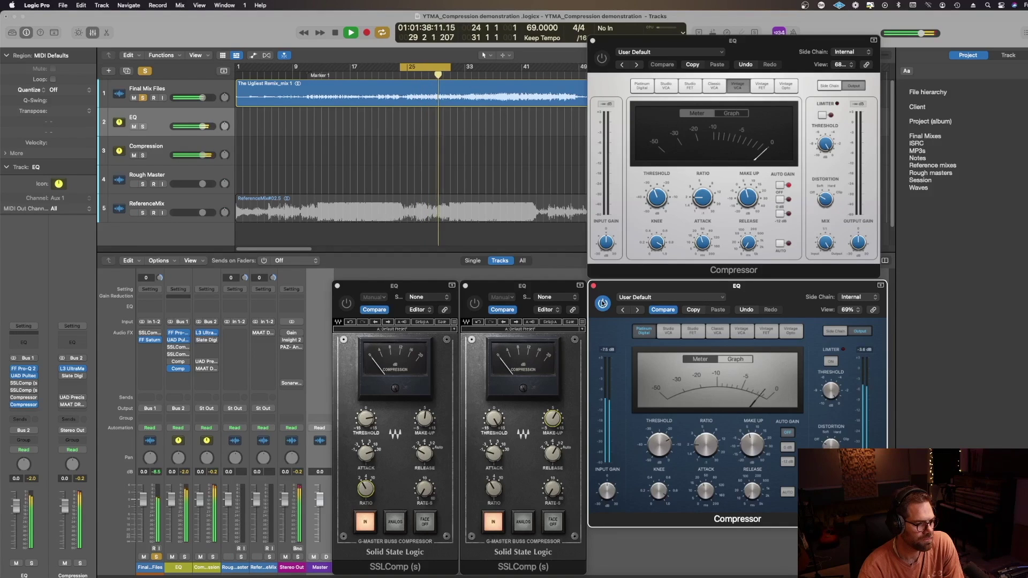
key(space)
Step: Bypass the Platinum Digital Compressor, activate the Vintage VCA Compressor and play the passage through it
click(601, 303)
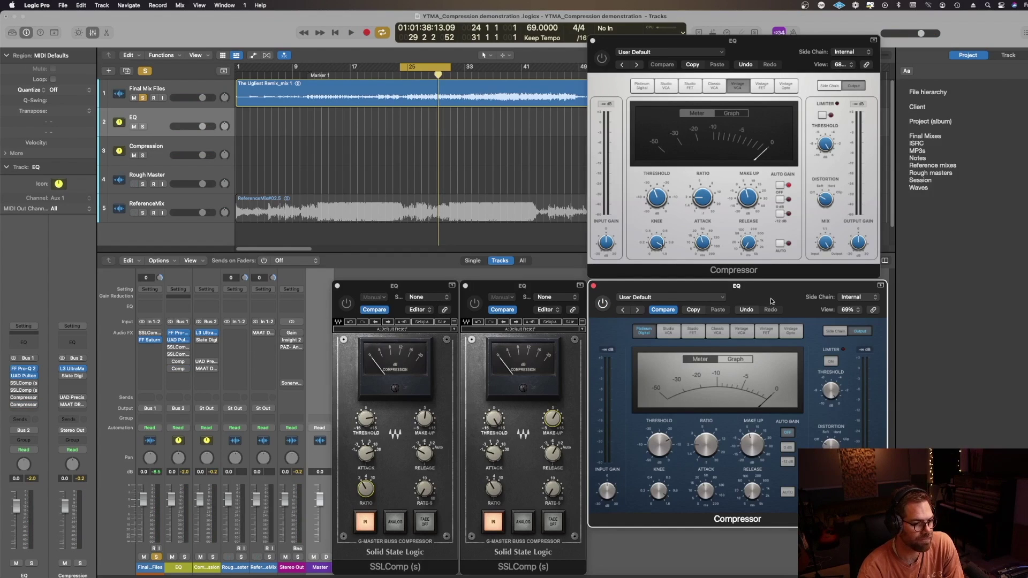
click(603, 303)
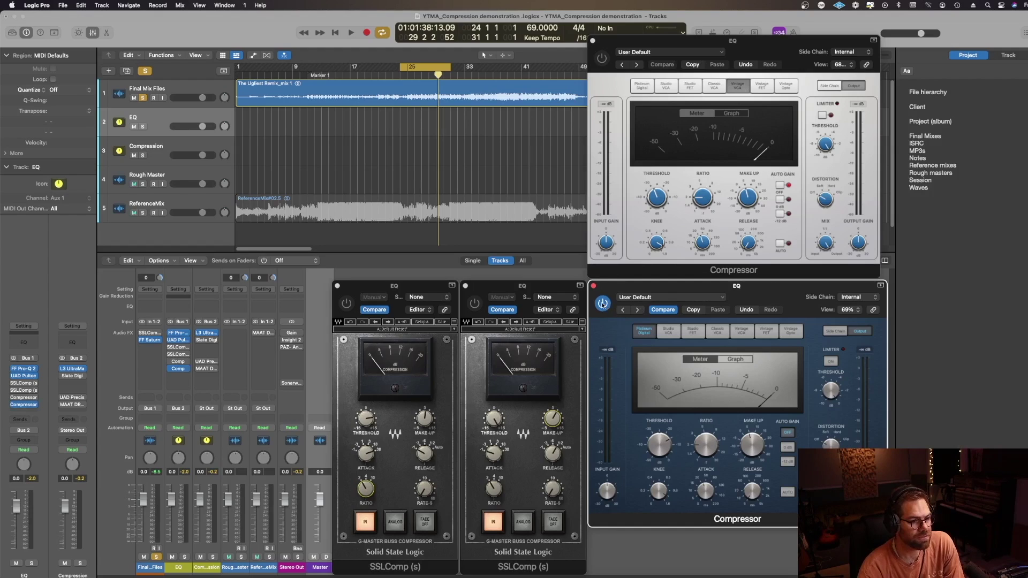
click(602, 304)
click(602, 57)
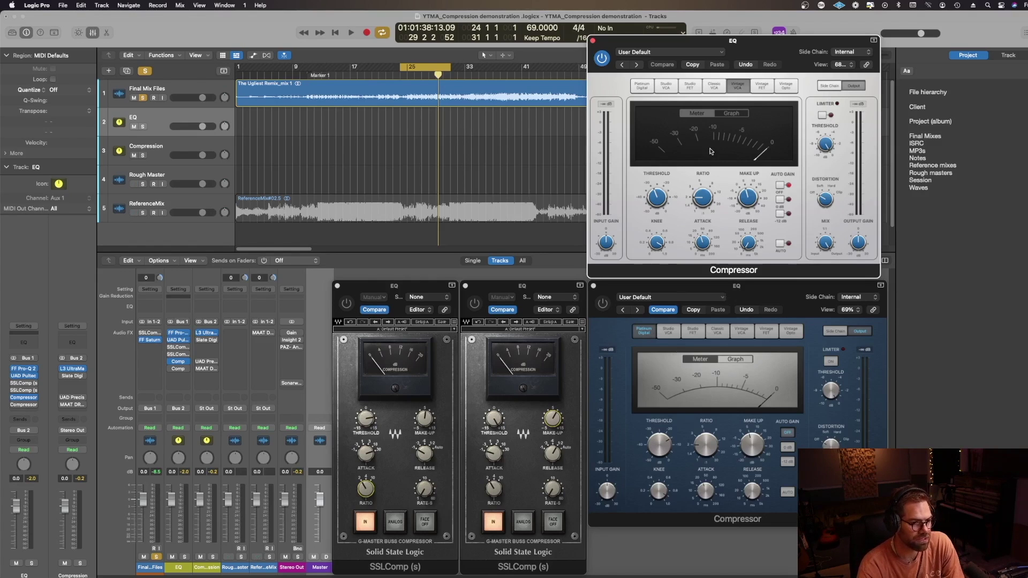
key(space)
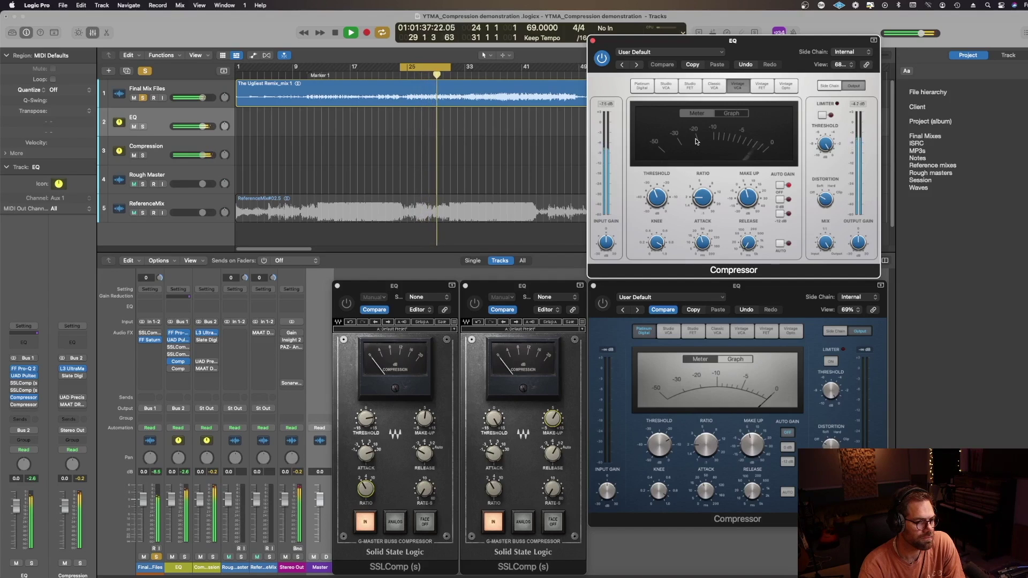
key(space)
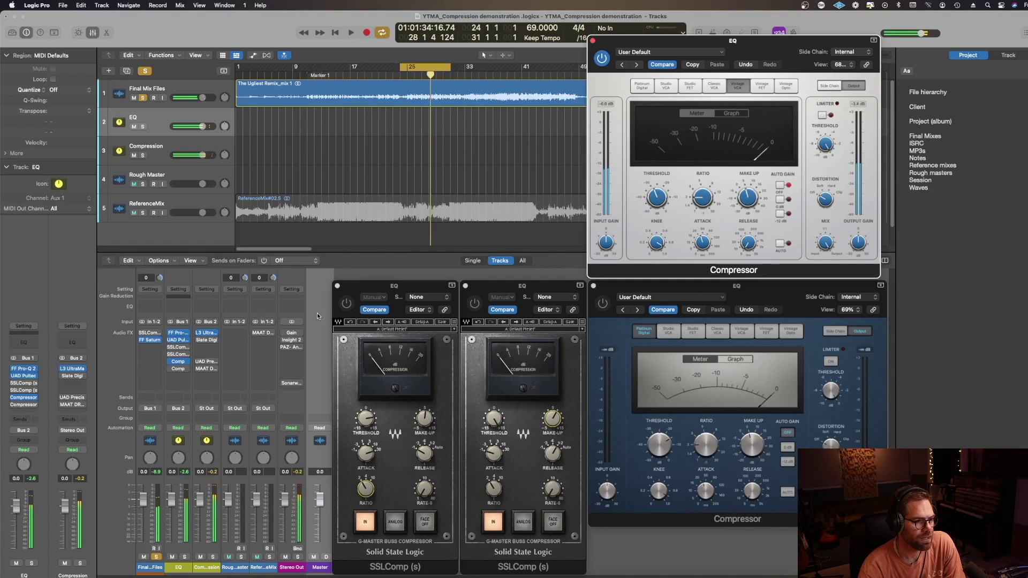
Step: Reactivate the first SSLComp, bypass the Vintage VCA Compressor and replay the passage for comparison
click(346, 303)
click(602, 57)
key(space)
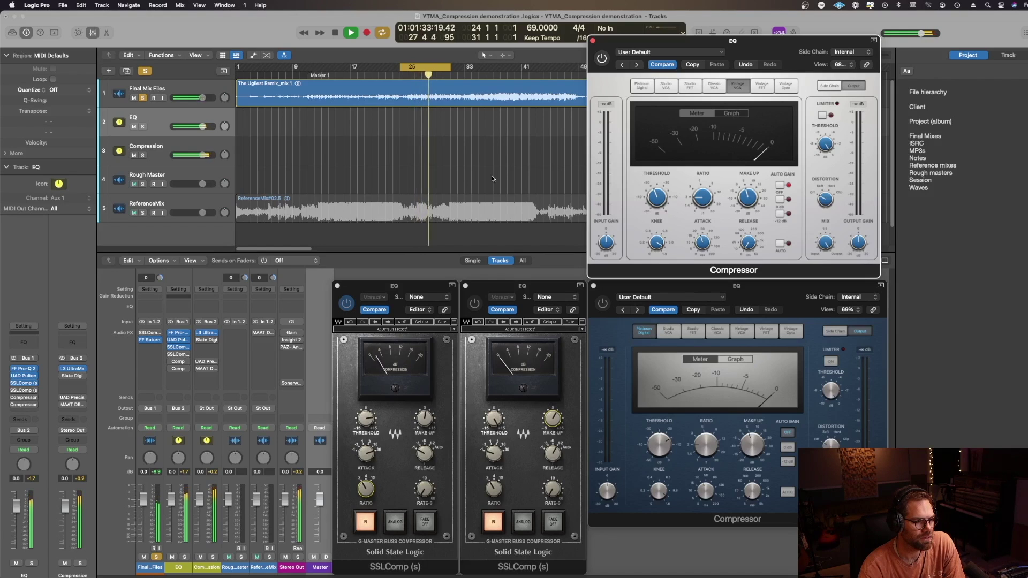
key(space)
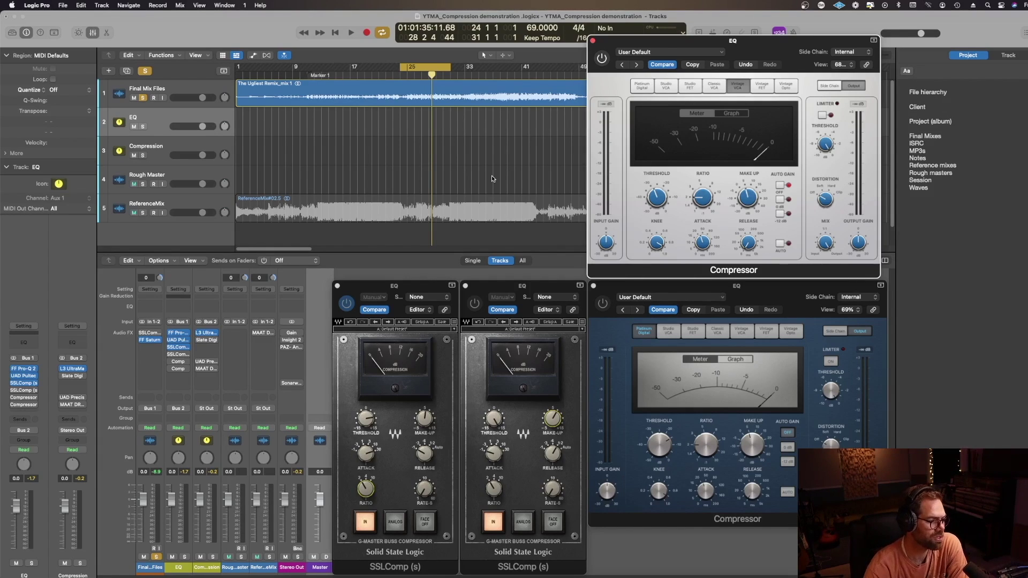
Step: Compare the attack and release settings of the two SSLComp plug-ins
click(395, 286)
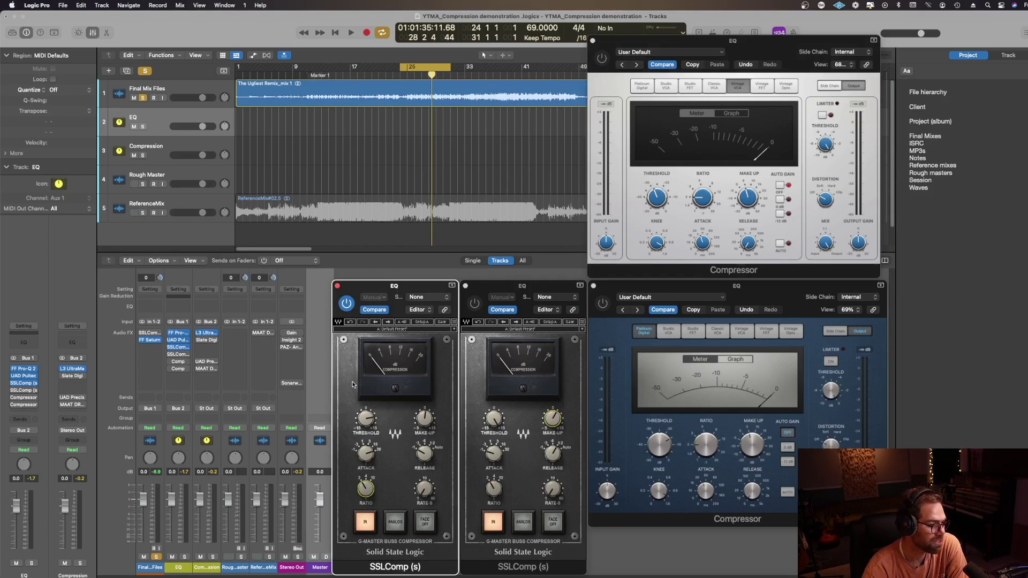
click(492, 286)
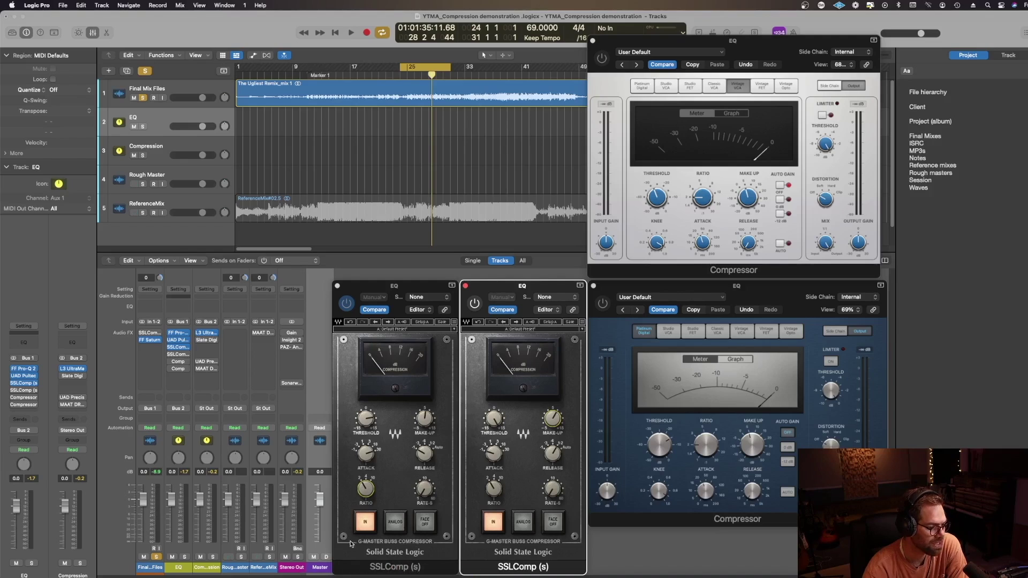
click(426, 286)
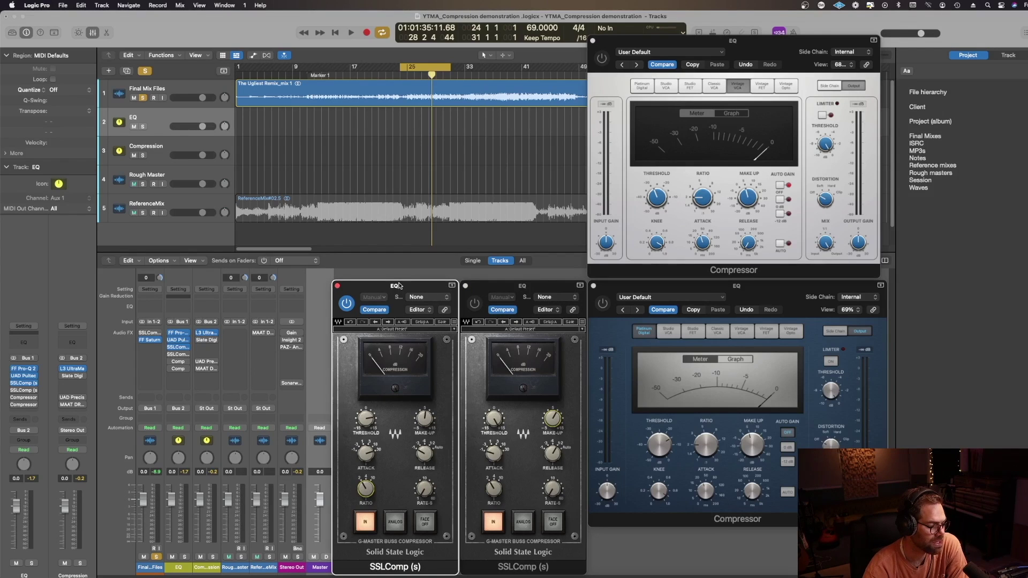
drag(366, 461, 366, 458)
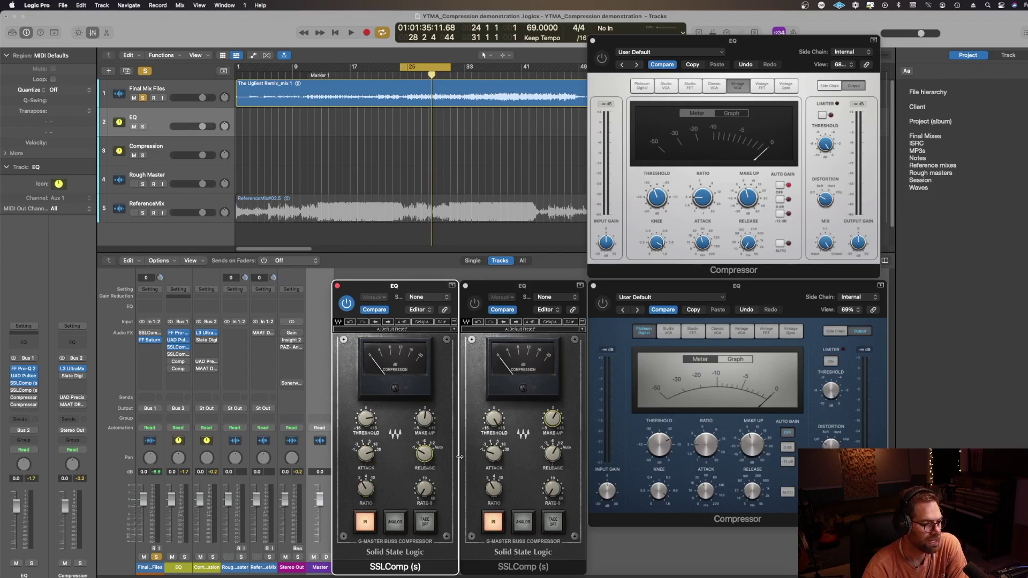
click(493, 453)
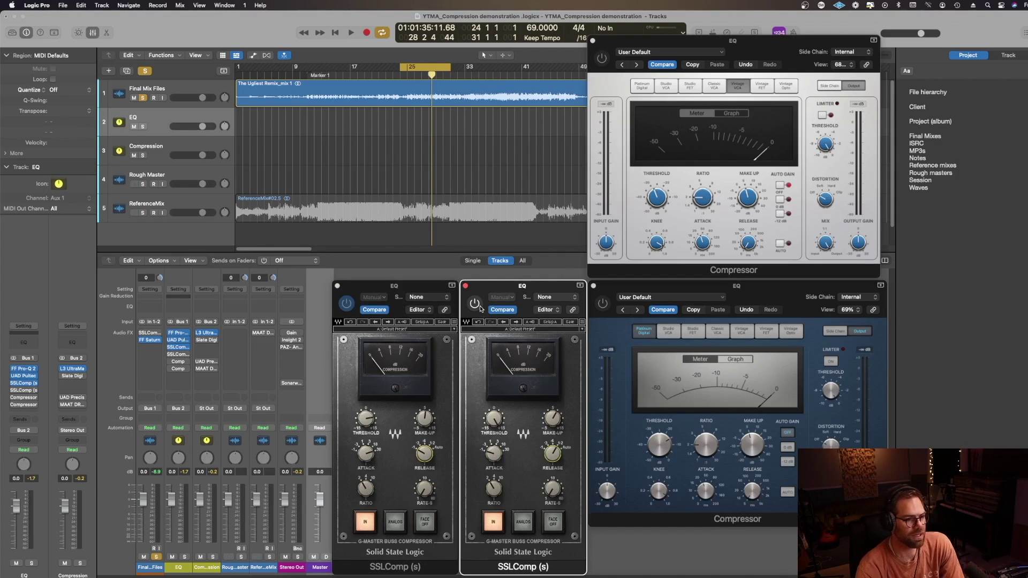
Step: Activate the second SSLComp, bypass the first one and start playback to hear the difference
click(474, 303)
click(346, 303)
key(space)
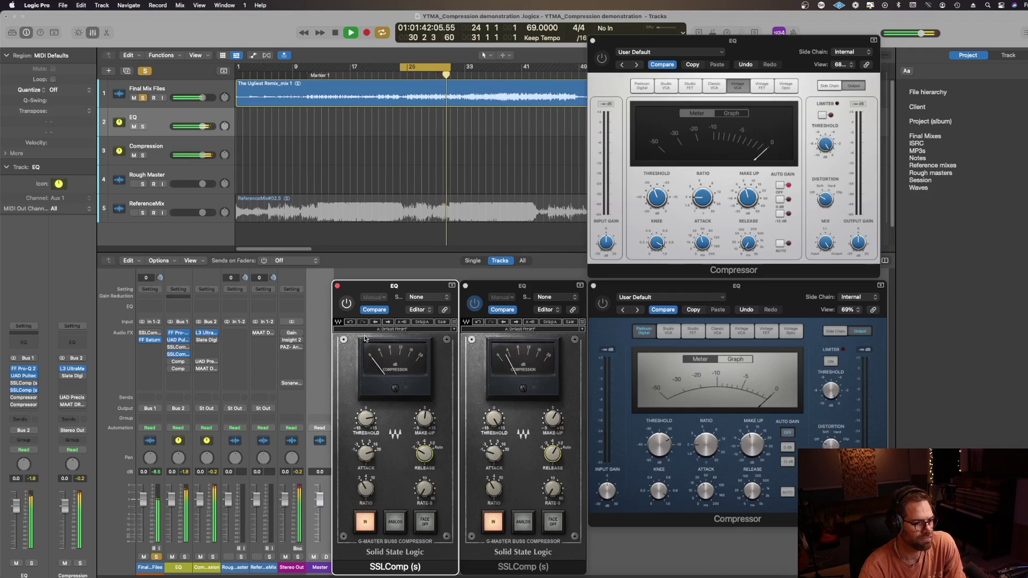
Step: Stop playback, select the second SSLComp's threshold control and replay the looped passage through that compressor
key(space)
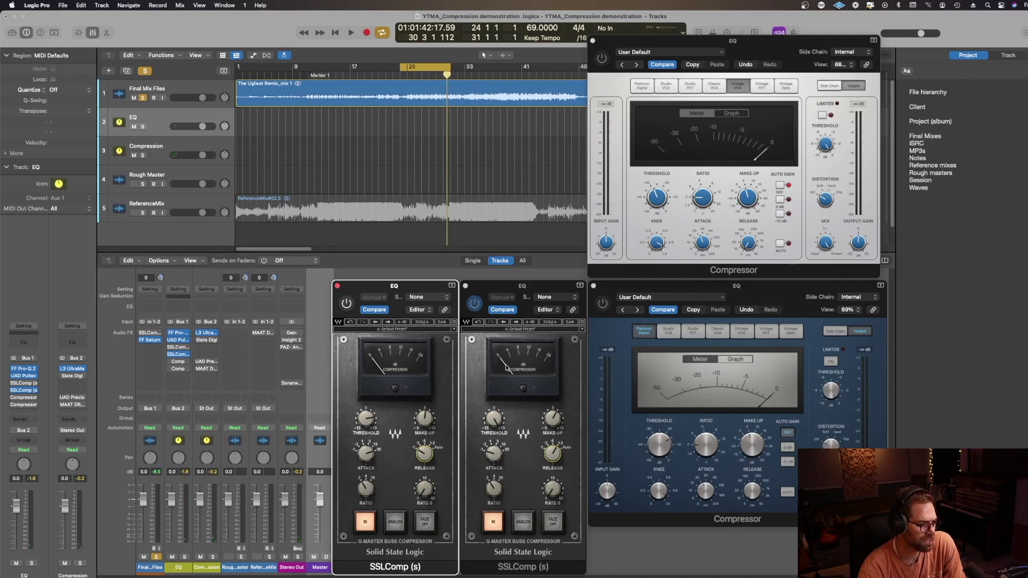
click(494, 418)
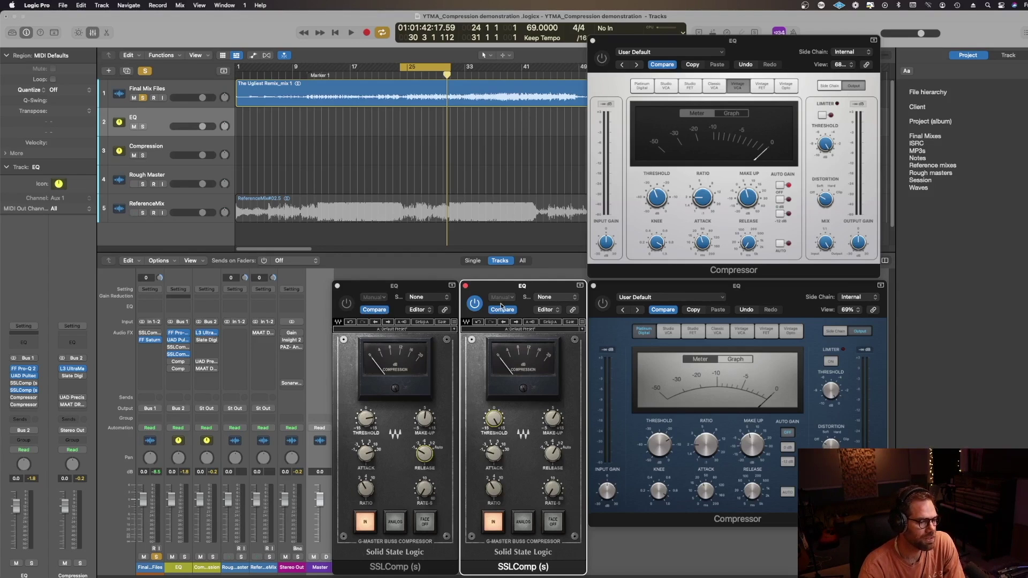
key(space)
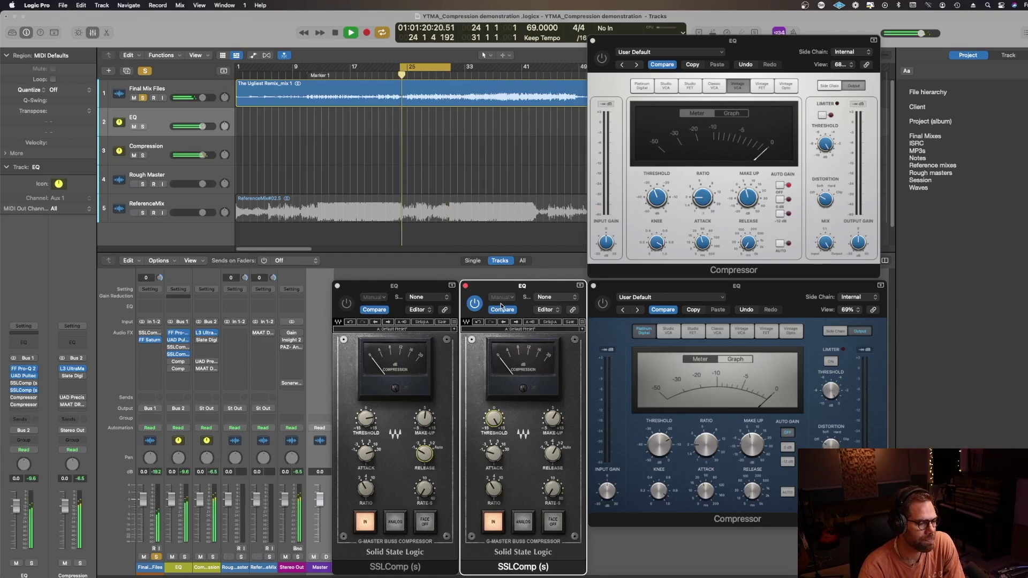
key(space)
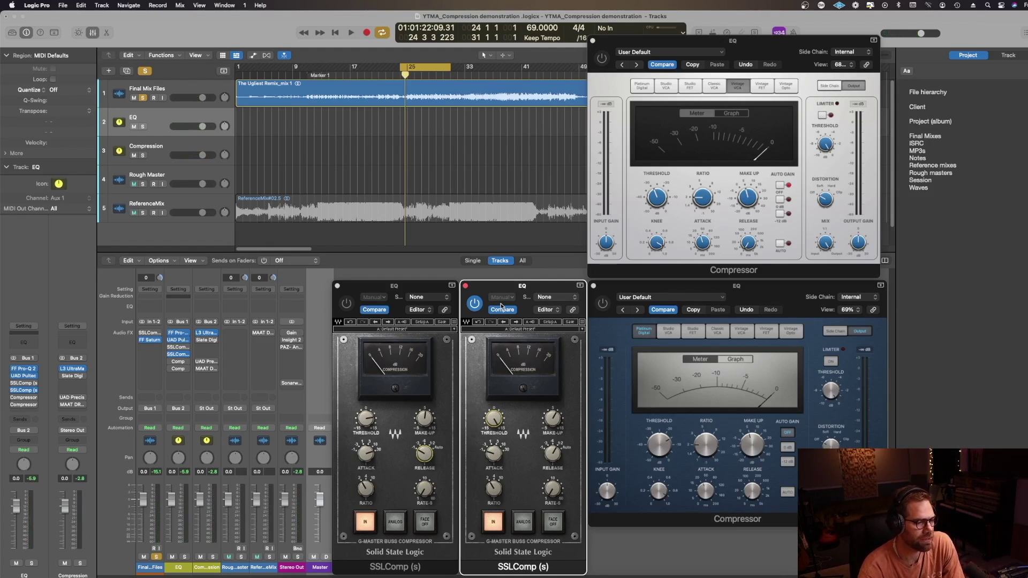
key(space)
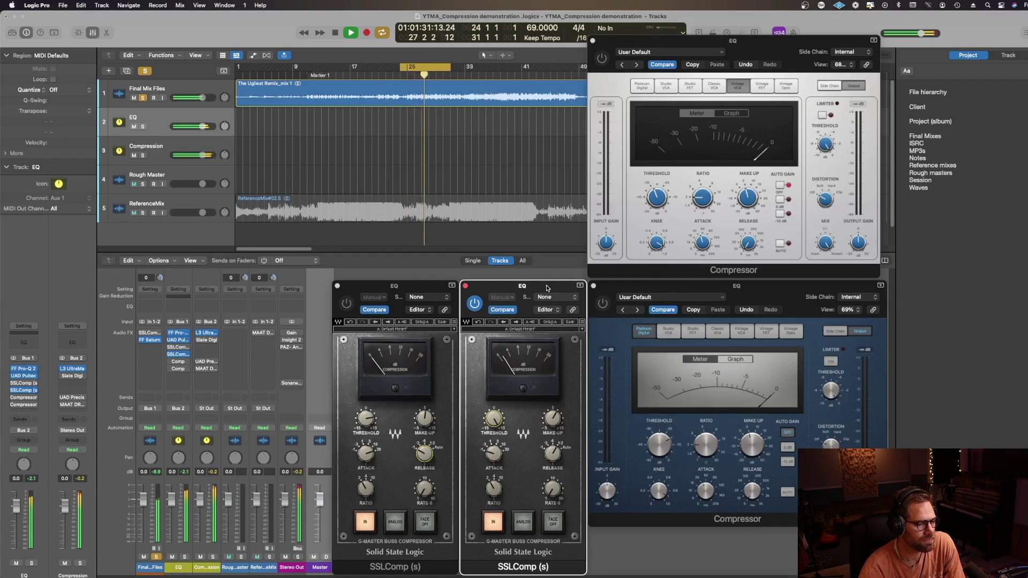
key(space)
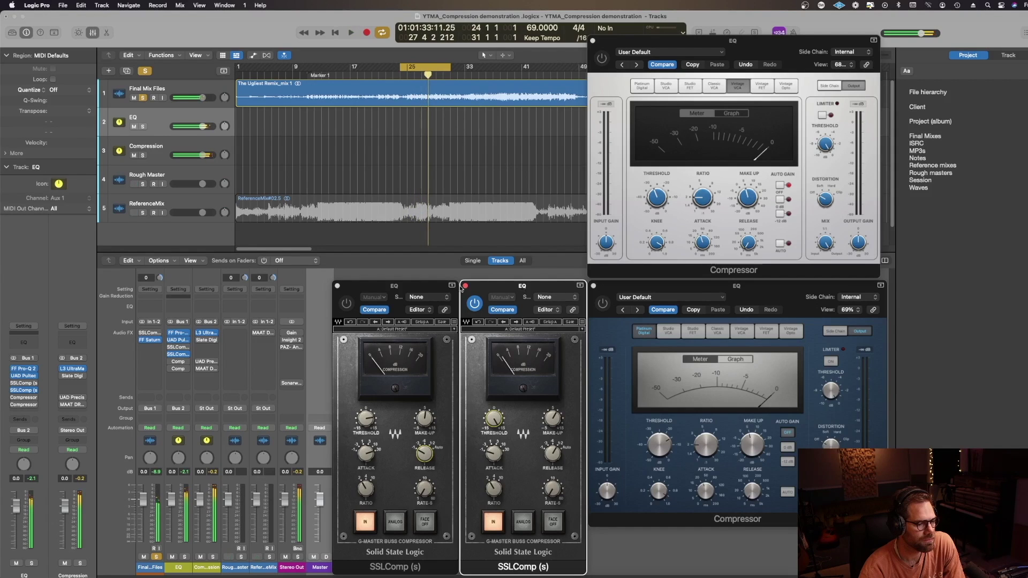
Step: Bypass the second SSLComp, reactivate the first one and play the looped passage through it for comparison
click(469, 304)
click(341, 305)
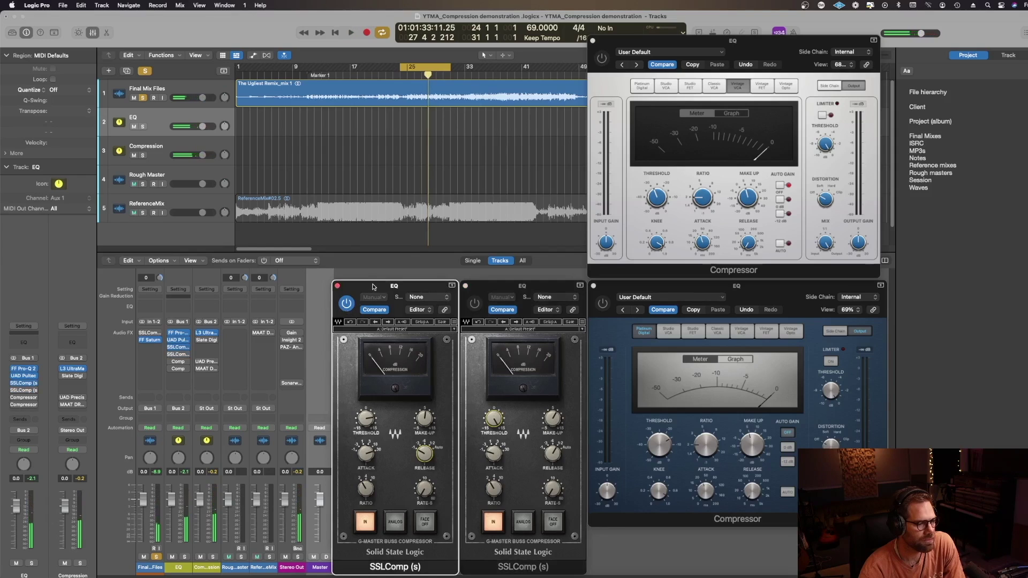
key(space)
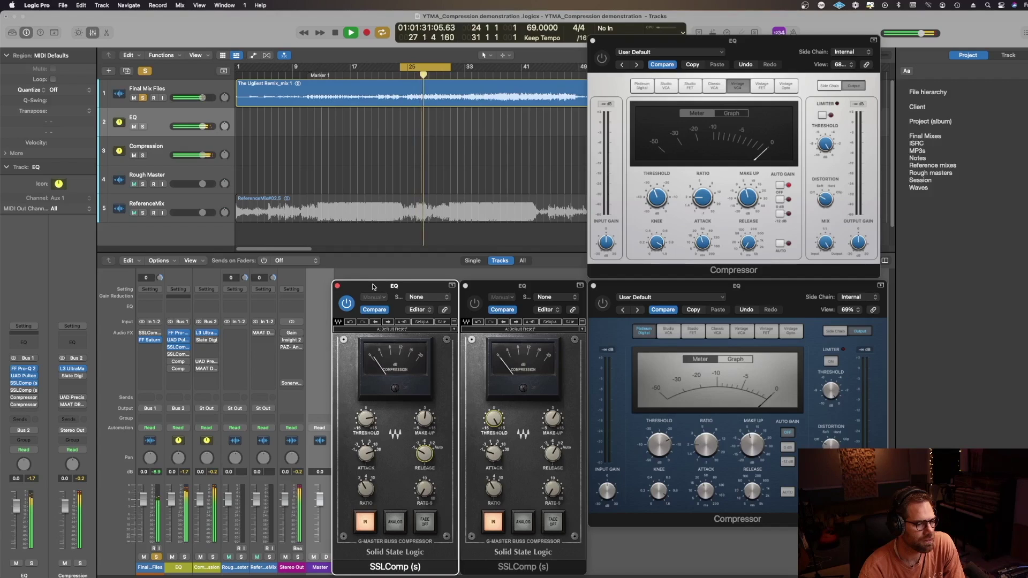
key(space)
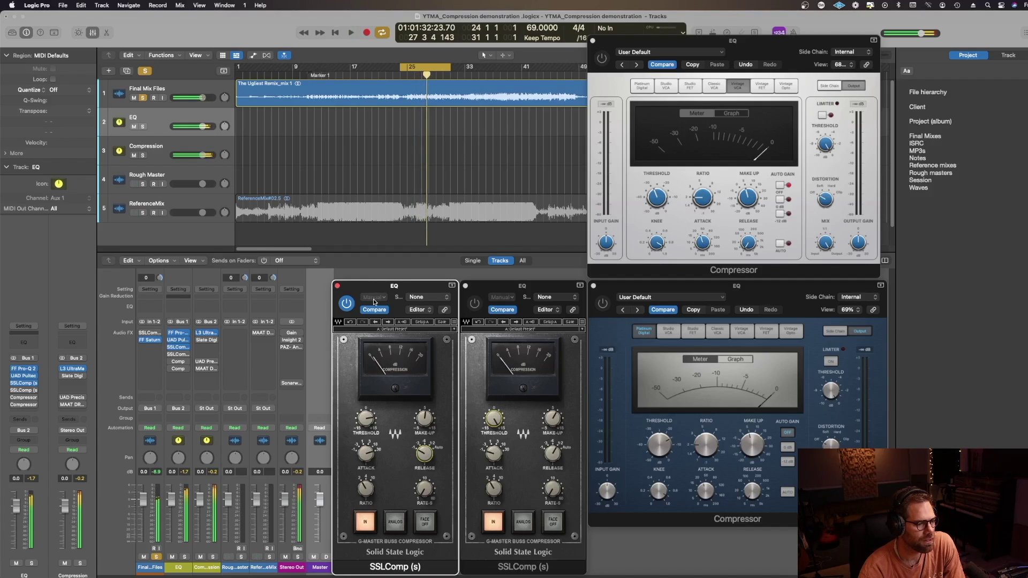